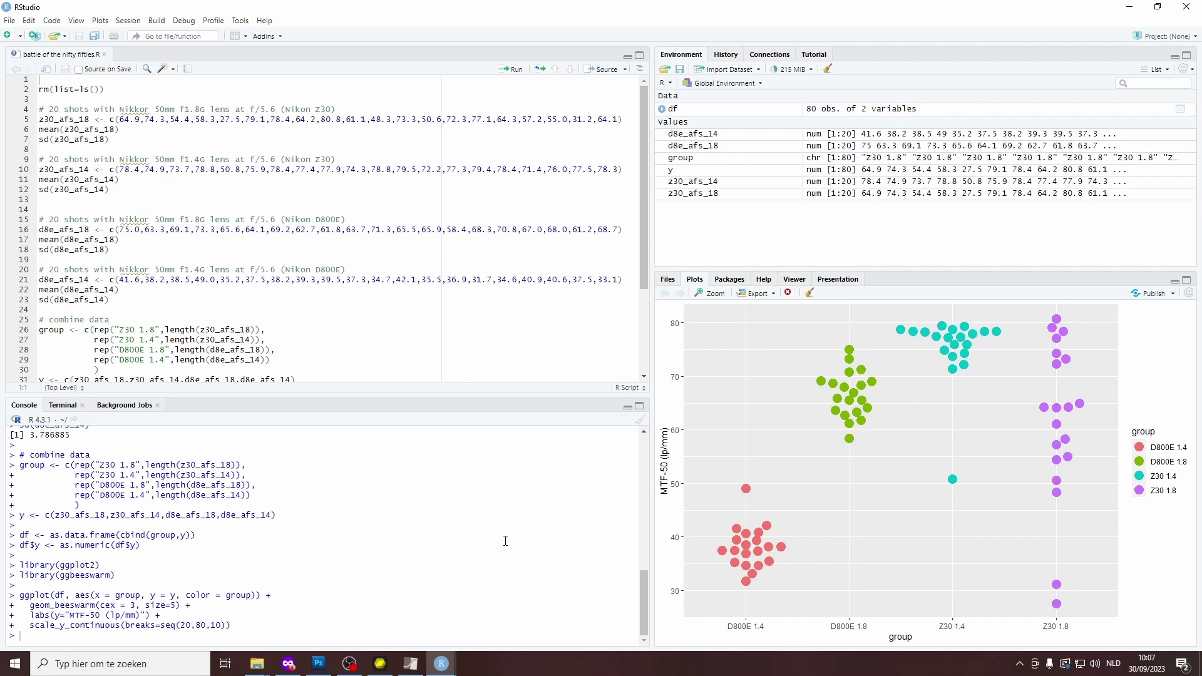
mouse_move(442, 664)
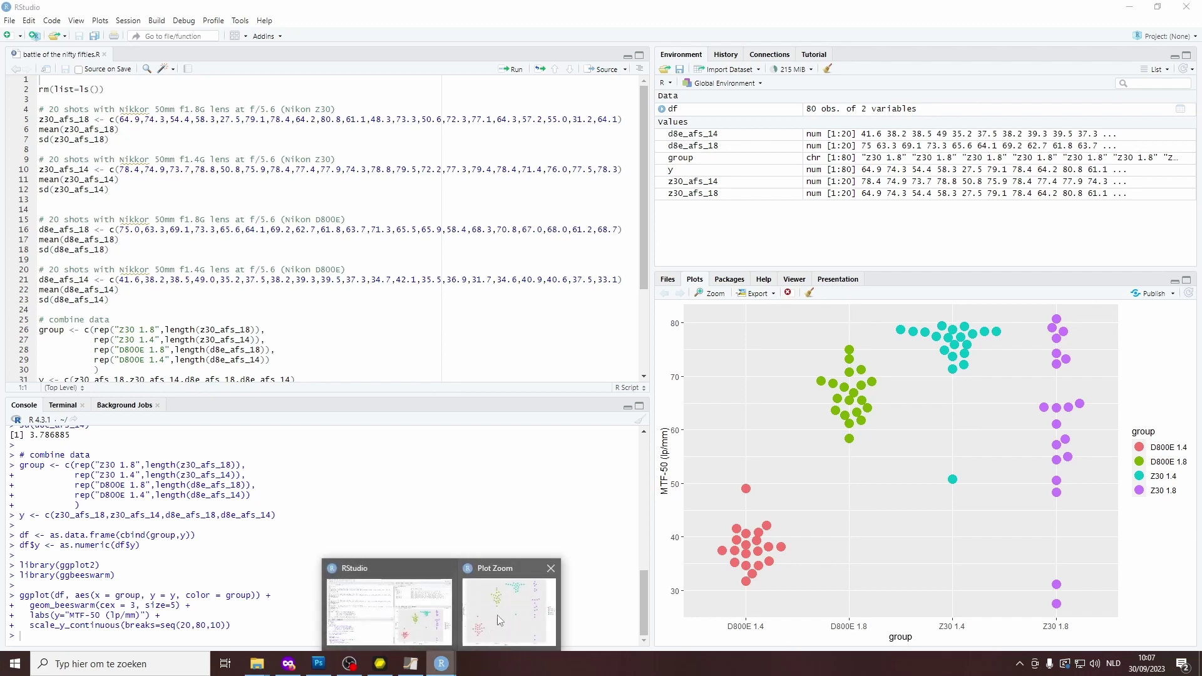
Enlarge the MTF-50 beeswarm plot in its own zoom window, then switch to the test-chart archive
click(497, 614)
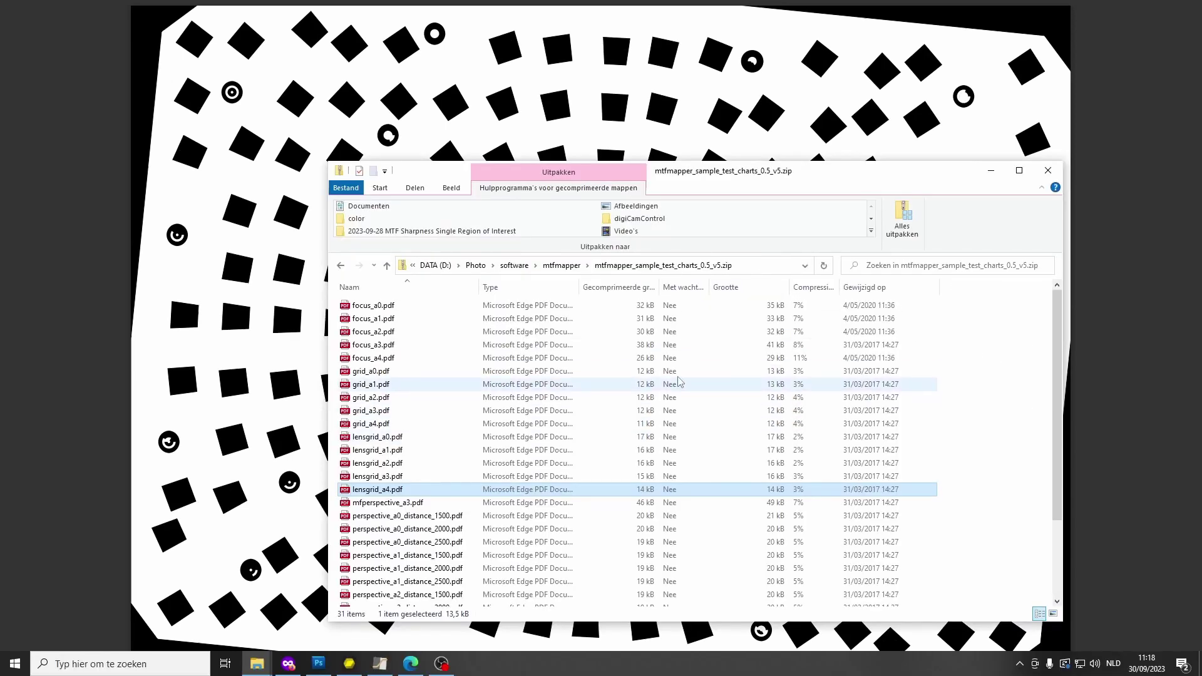
key(alt+Tab)
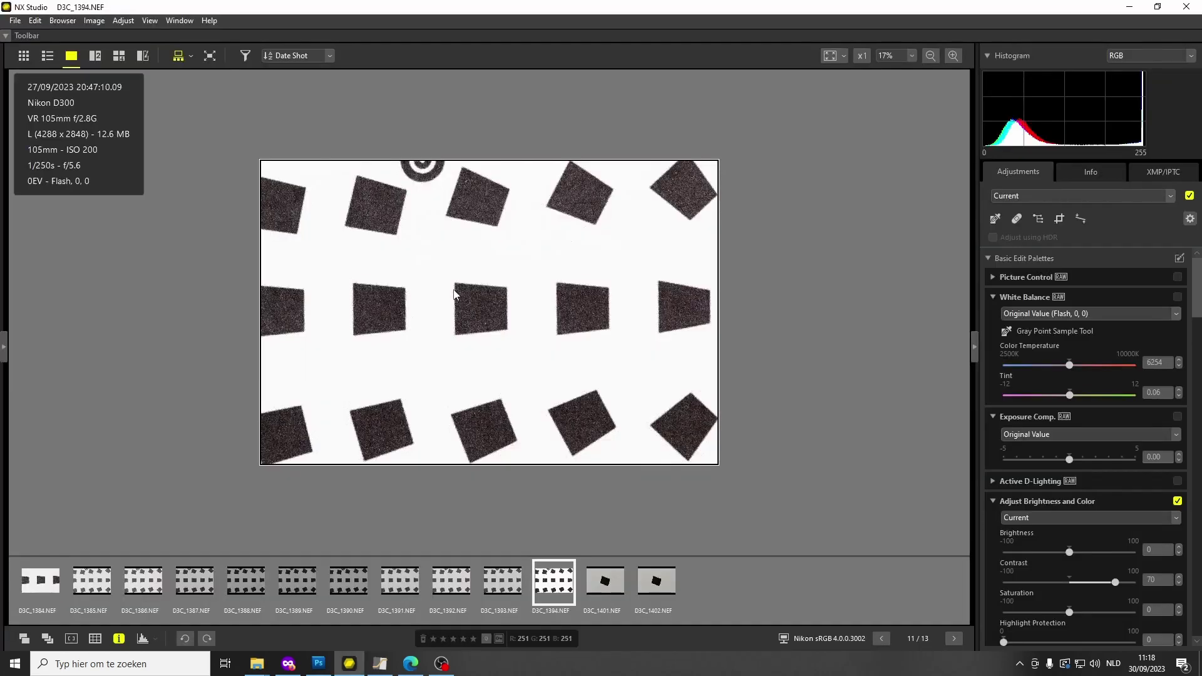
Zoom in on the slanted squares in D3C_1394.NEF to inspect their noisy edges
scroll(455, 289, up, 3)
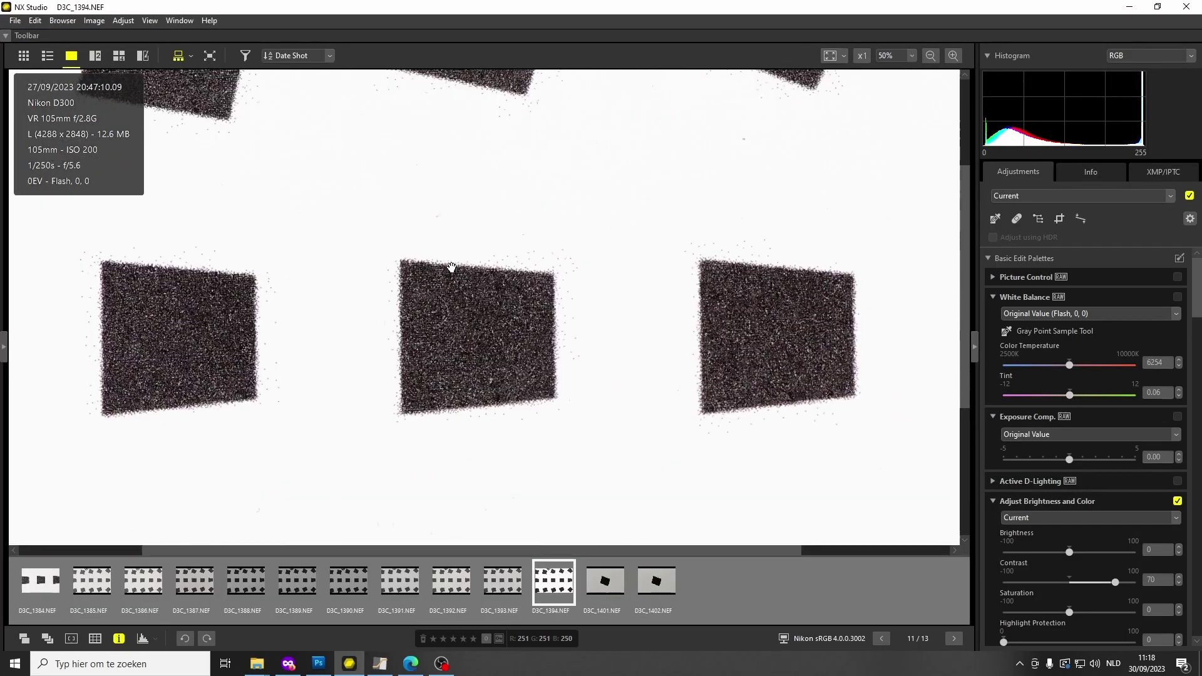
scroll(456, 269, up, 3)
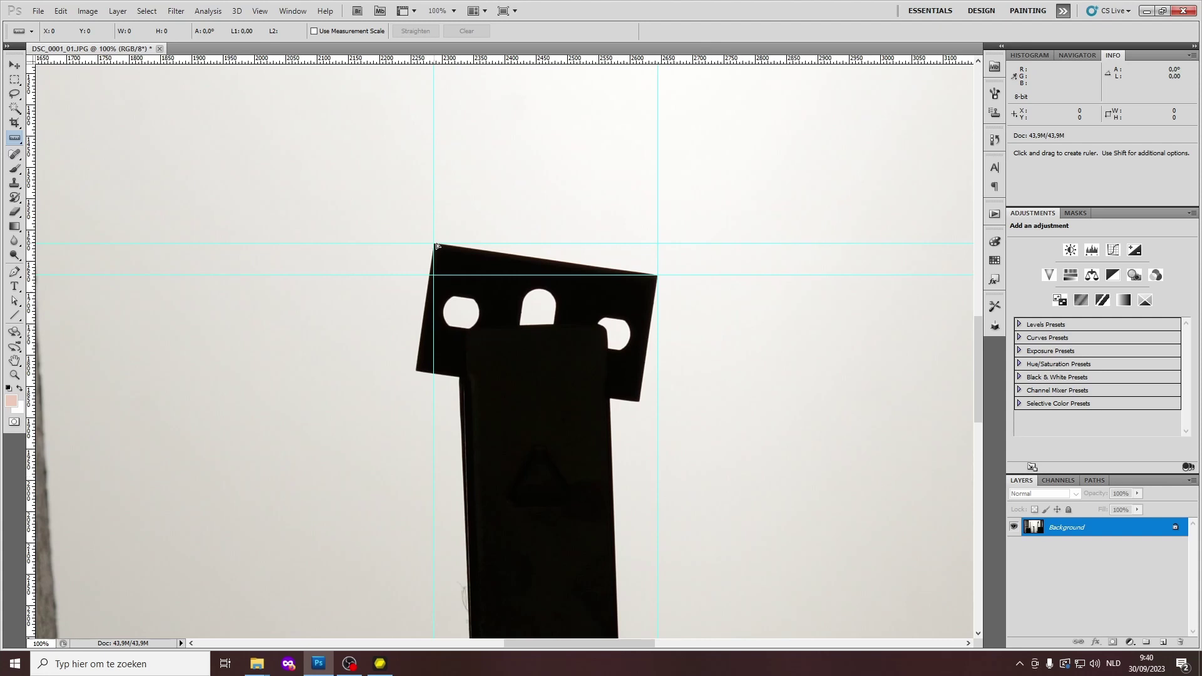
Measure the tilt angle of the target's top edge with the Ruler tool
drag(434, 244, 658, 275)
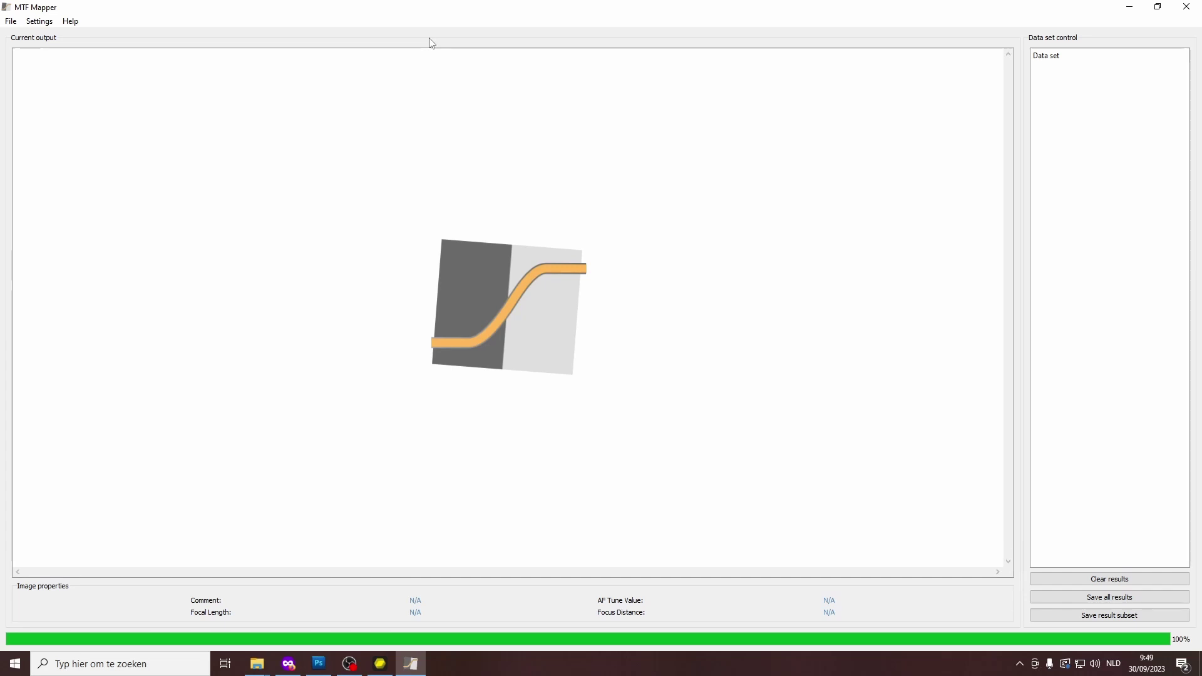
Confirm line pairs/mm units and the 4.87 µm pixel size in Preferences, then show the D800E specs
click(42, 22)
click(48, 38)
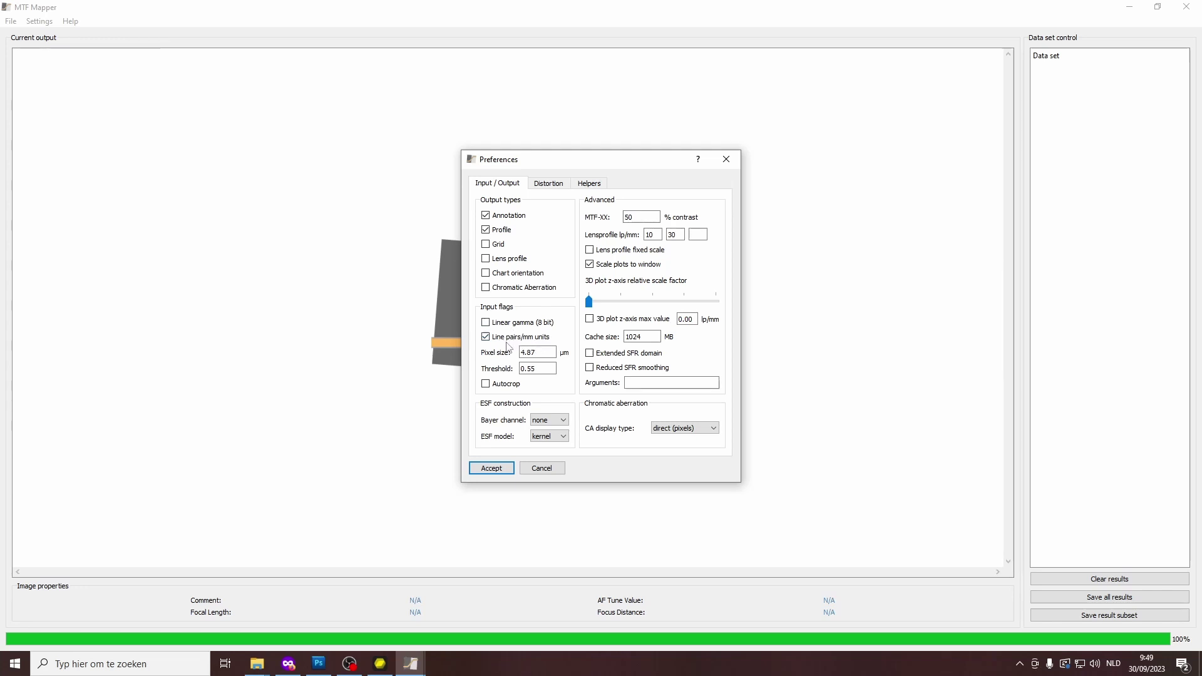
double_click(539, 352)
click(537, 353)
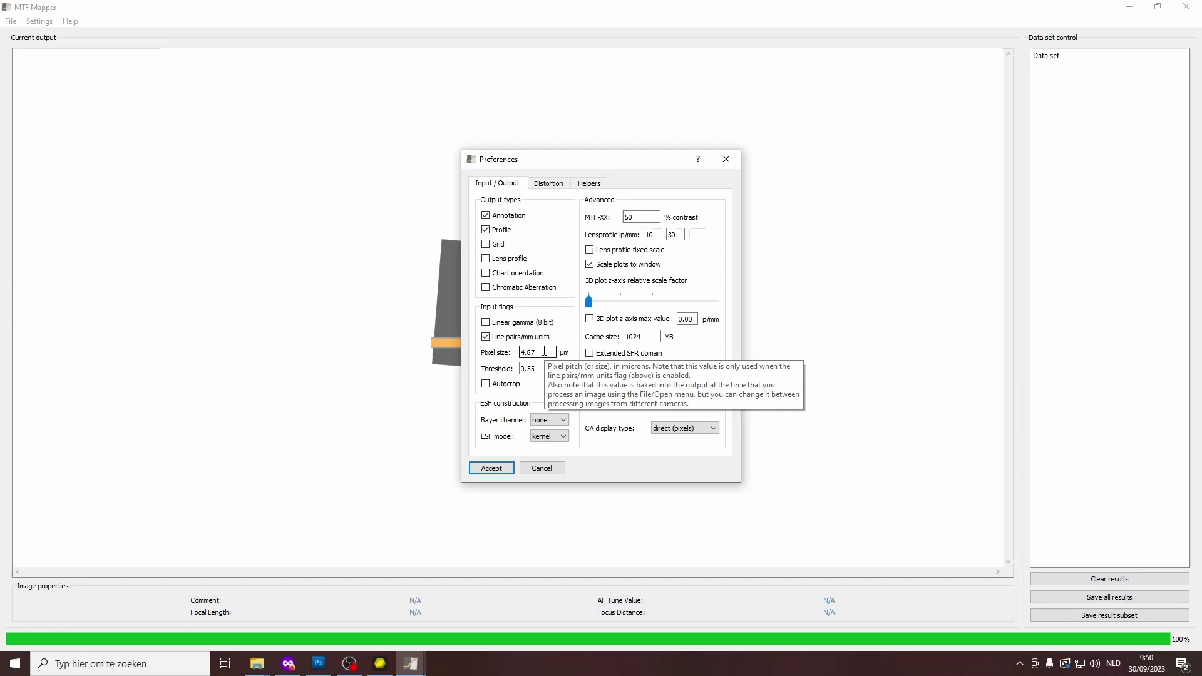
click(485, 341)
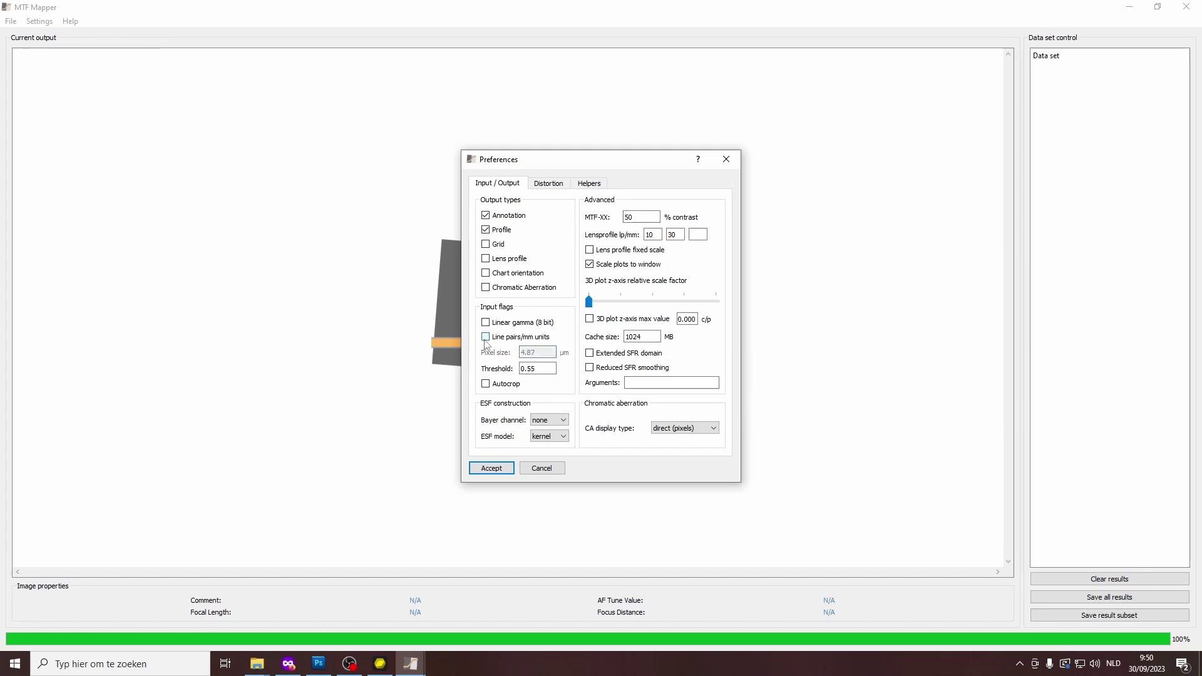
click(485, 341)
click(538, 354)
double_click(538, 354)
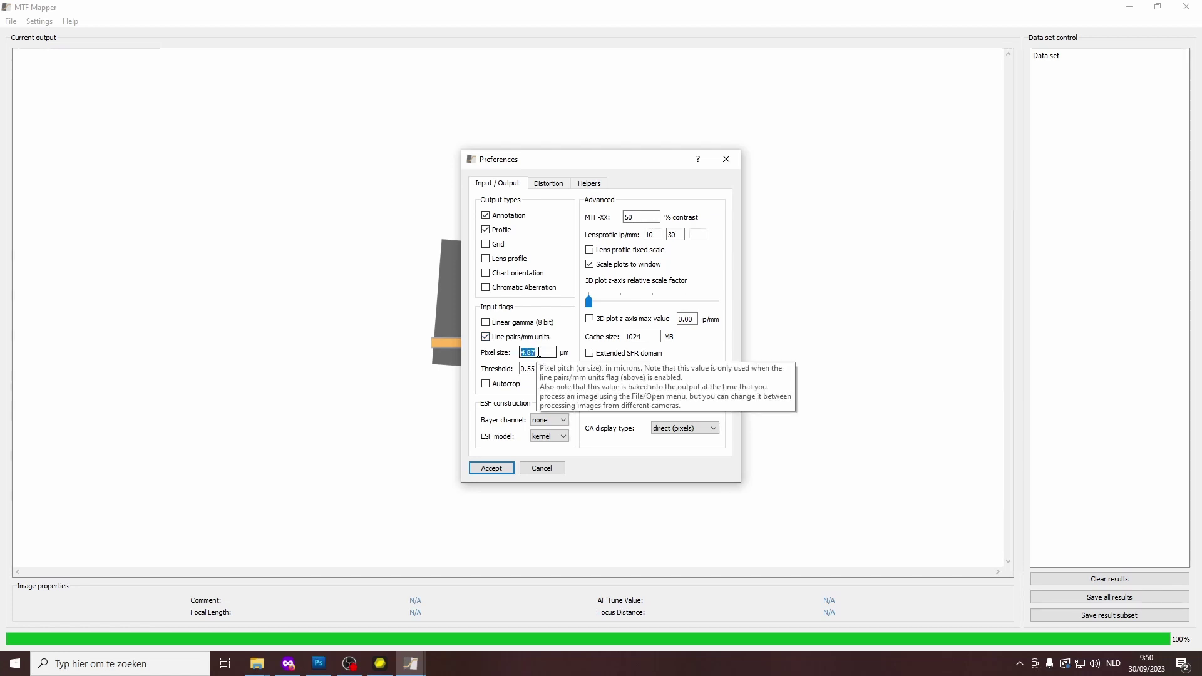
click(288, 663)
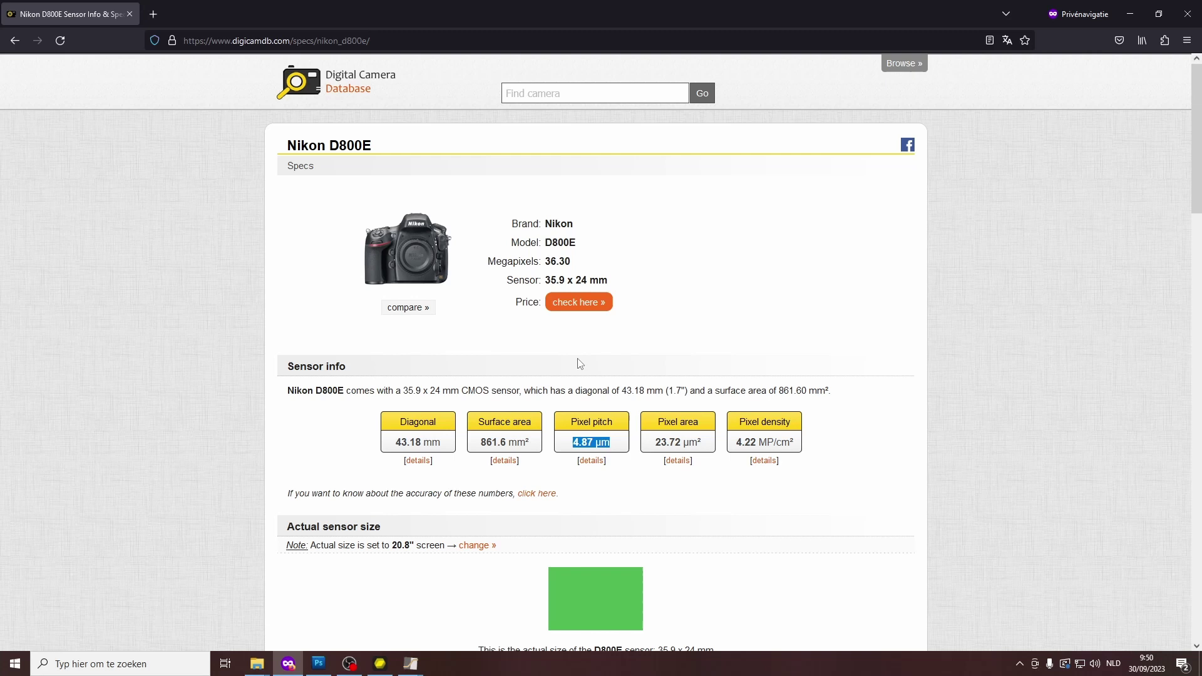
Select the D800E's 4.87 µm pixel pitch on the specs page and return to MTF Mapper's Preferences
click(572, 442)
drag(572, 441, 612, 443)
click(413, 664)
click(489, 606)
Load shots DSC_0001–DSC_0020 with manual edge selection and annotated image output
click(410, 663)
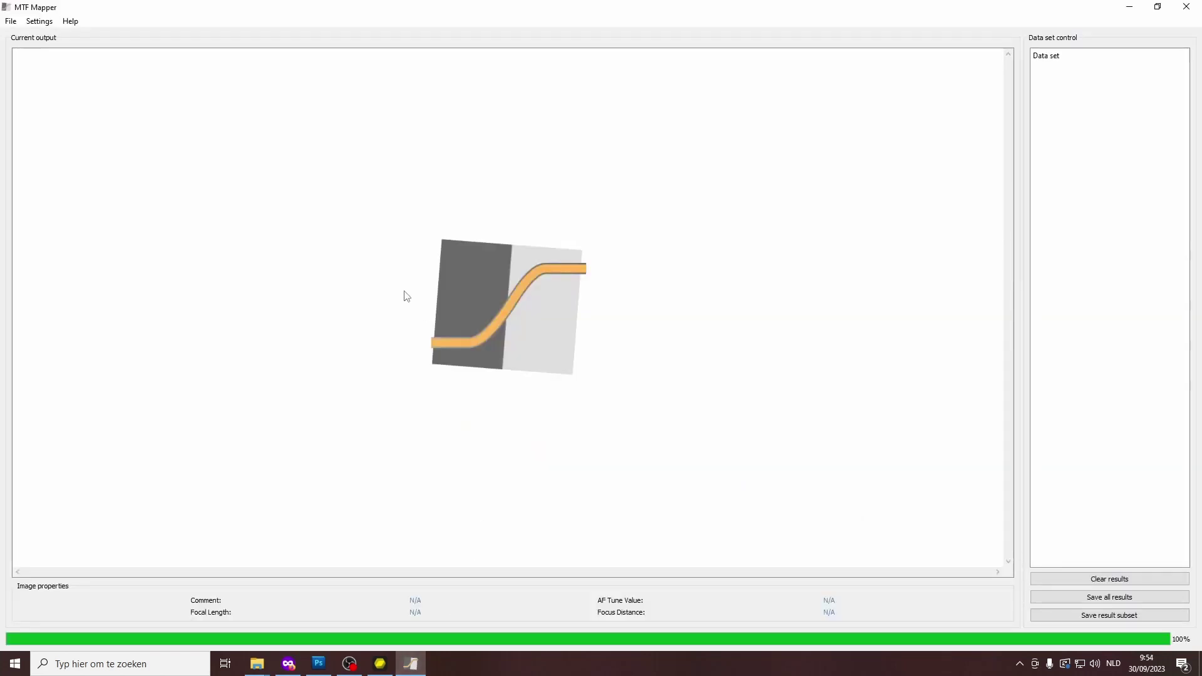
click(11, 21)
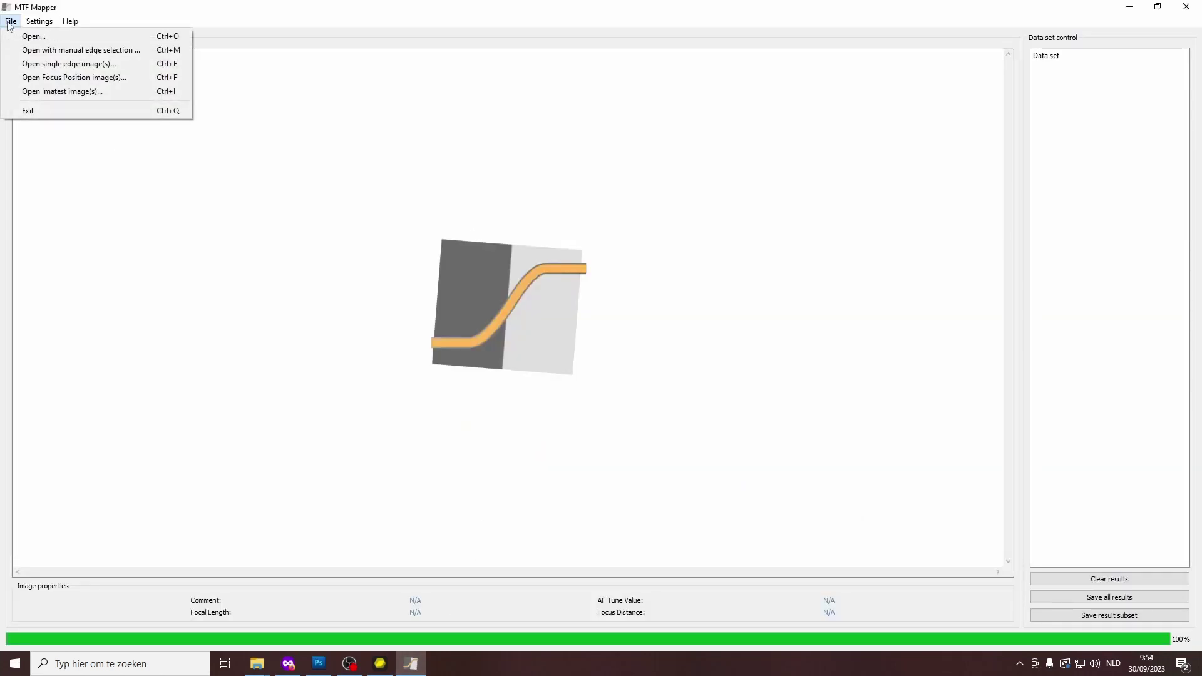
click(39, 50)
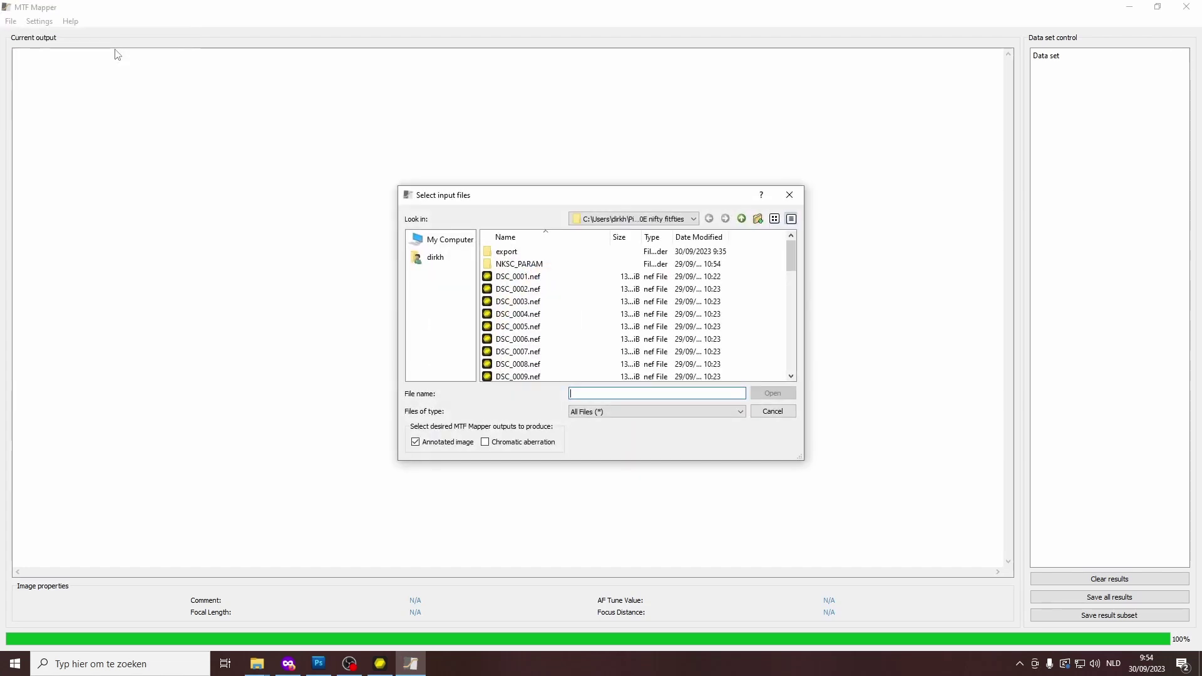
click(534, 279)
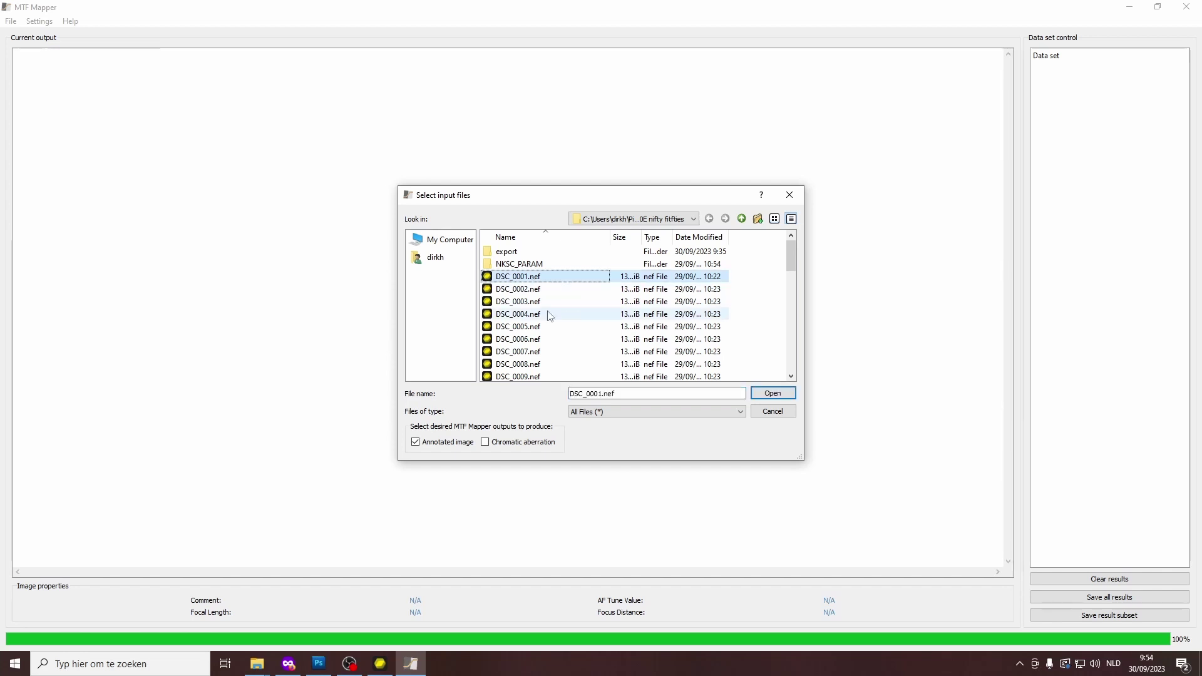
scroll(550, 312, down, 4)
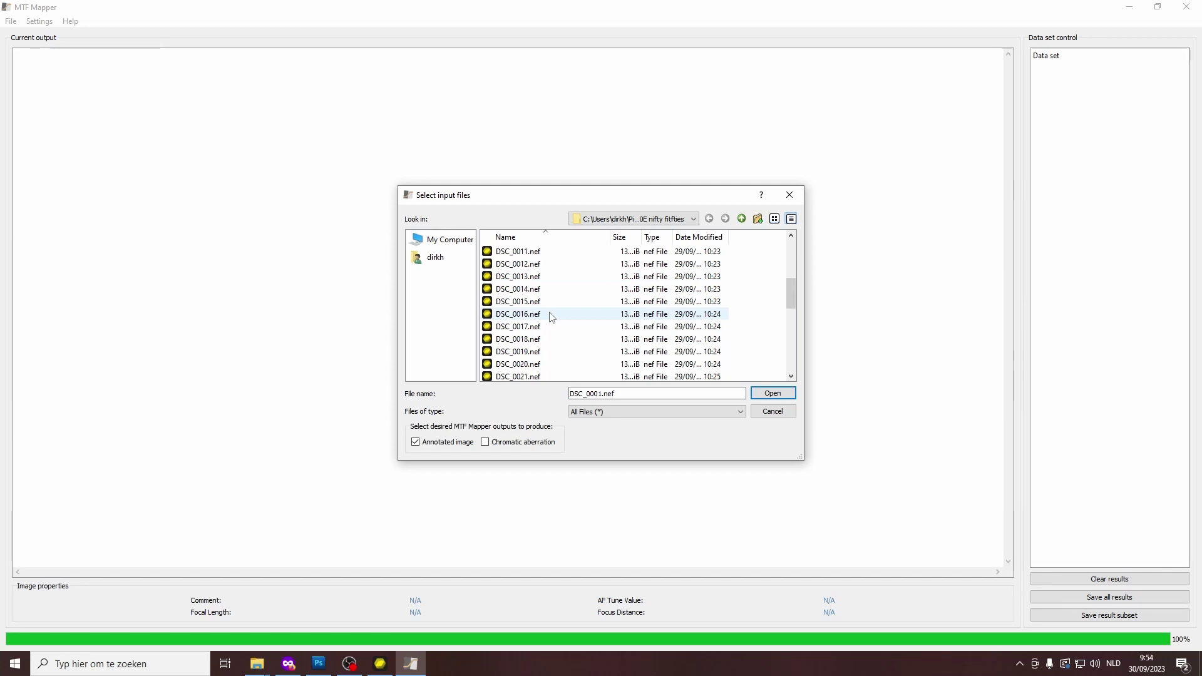
shift+click(549, 363)
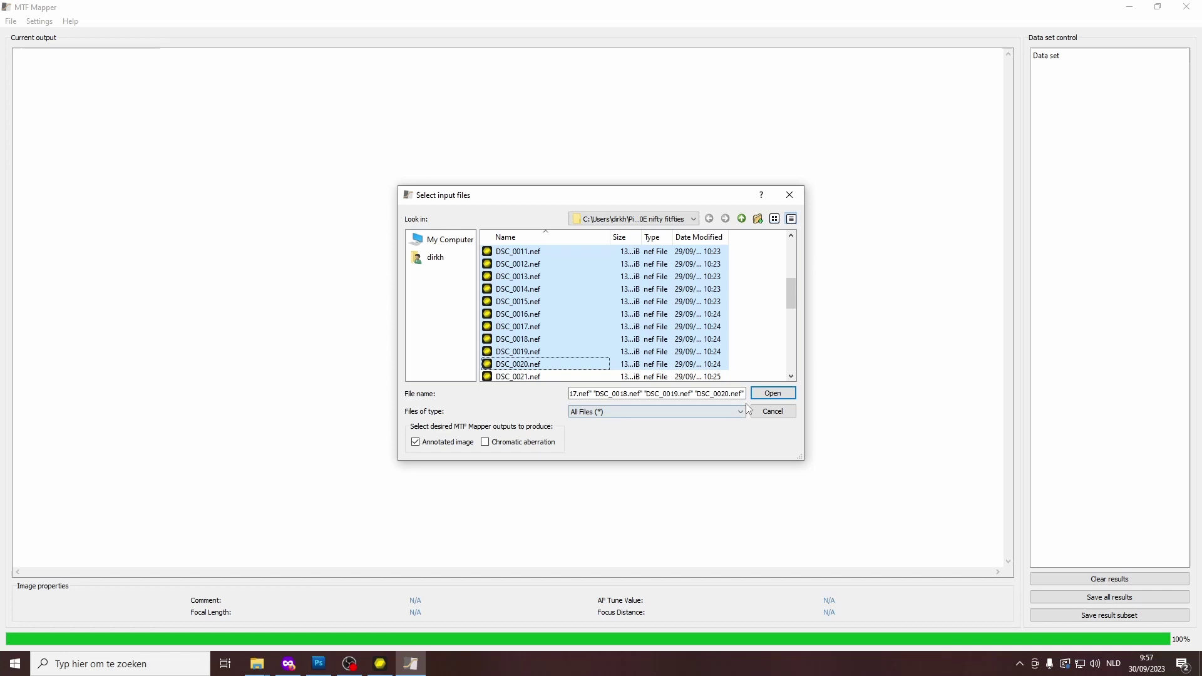
click(773, 393)
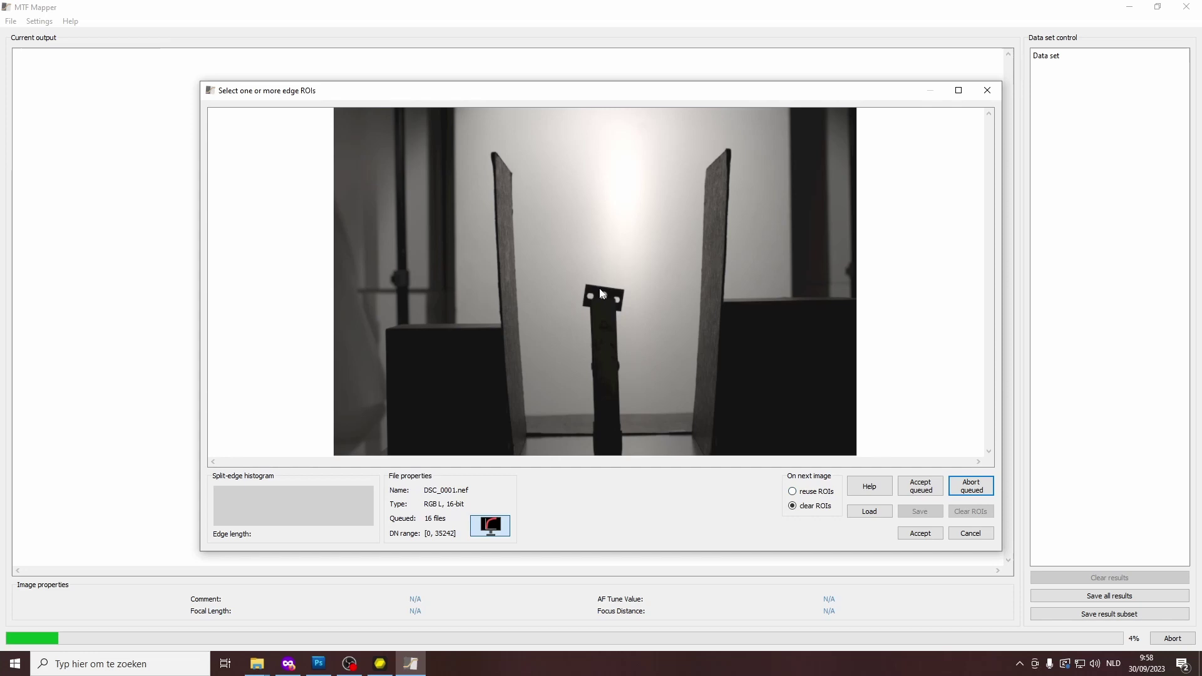
Zoom in on DSC_0001 and place an edge ROI along the target's top edge (length 269.8)
scroll(599, 287, up, 3)
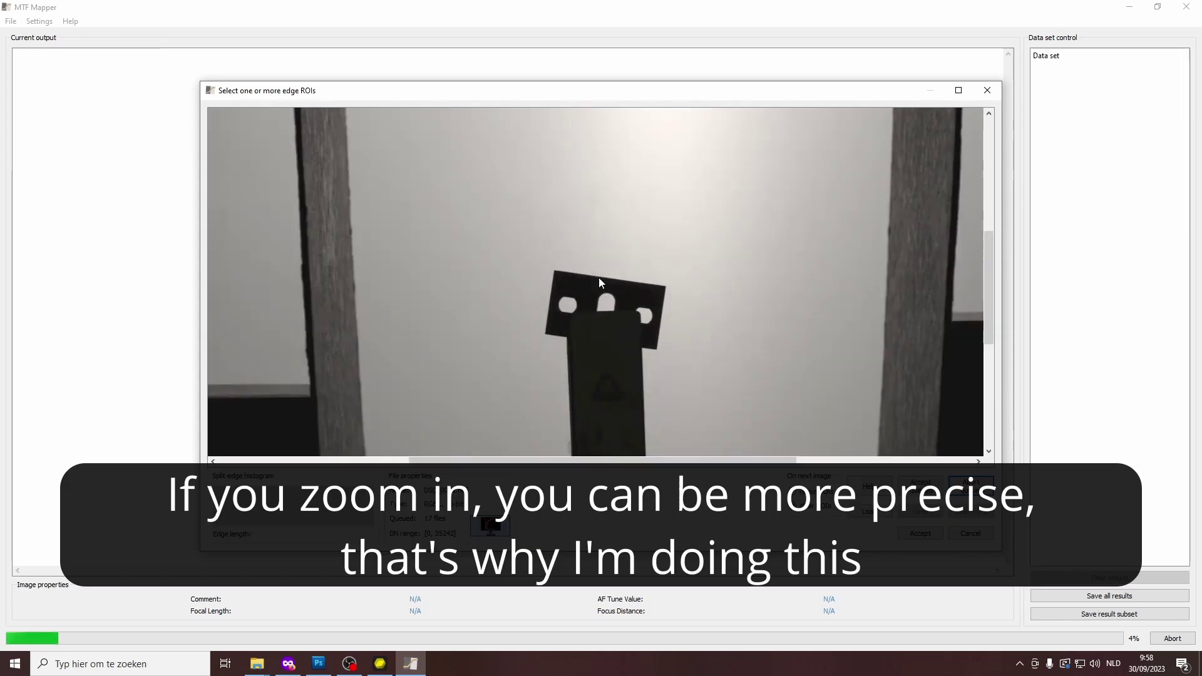
scroll(599, 282, up, 2)
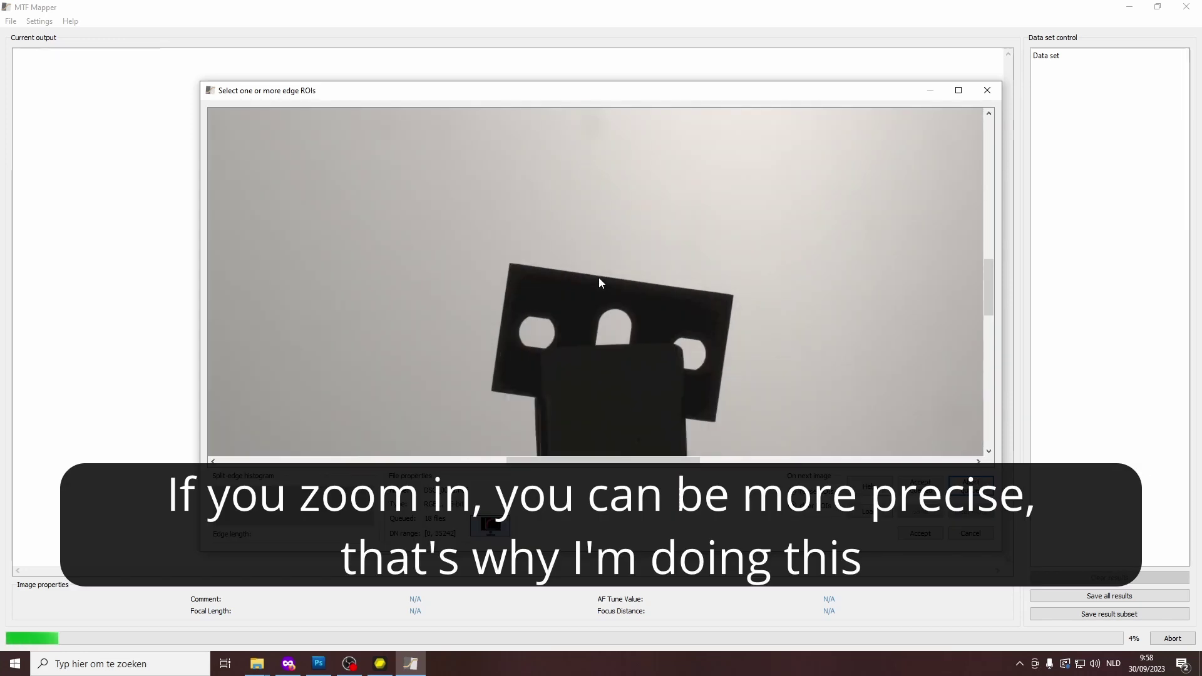
scroll(599, 283, up, 2)
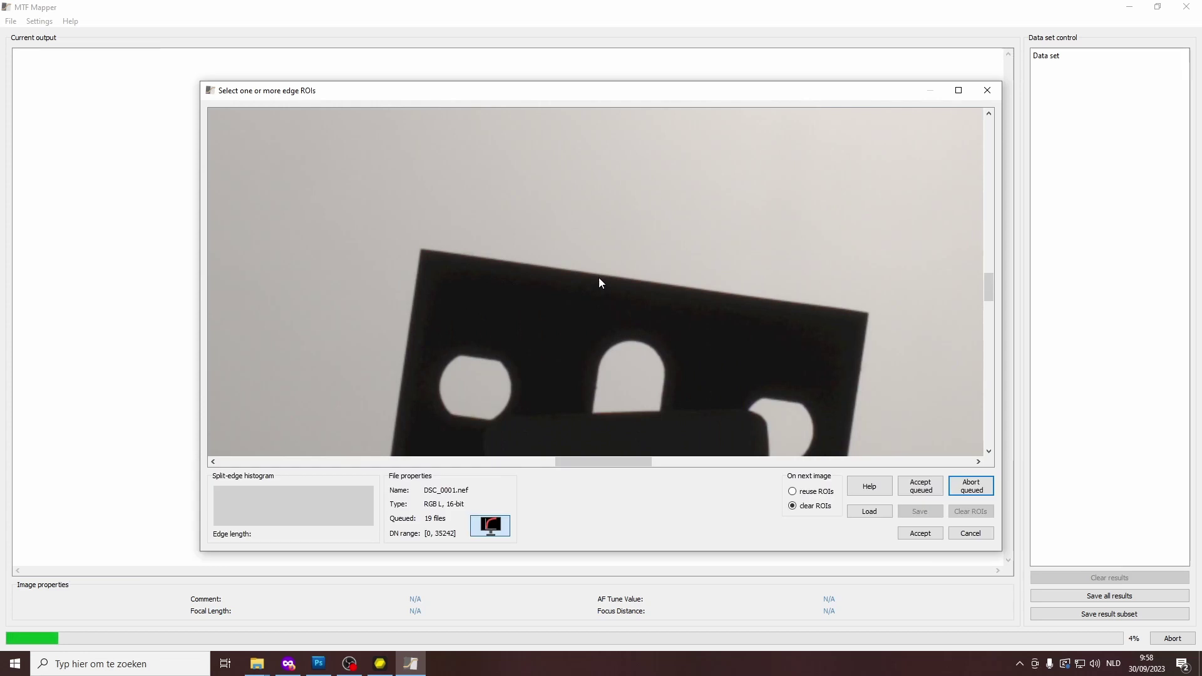
click(473, 257)
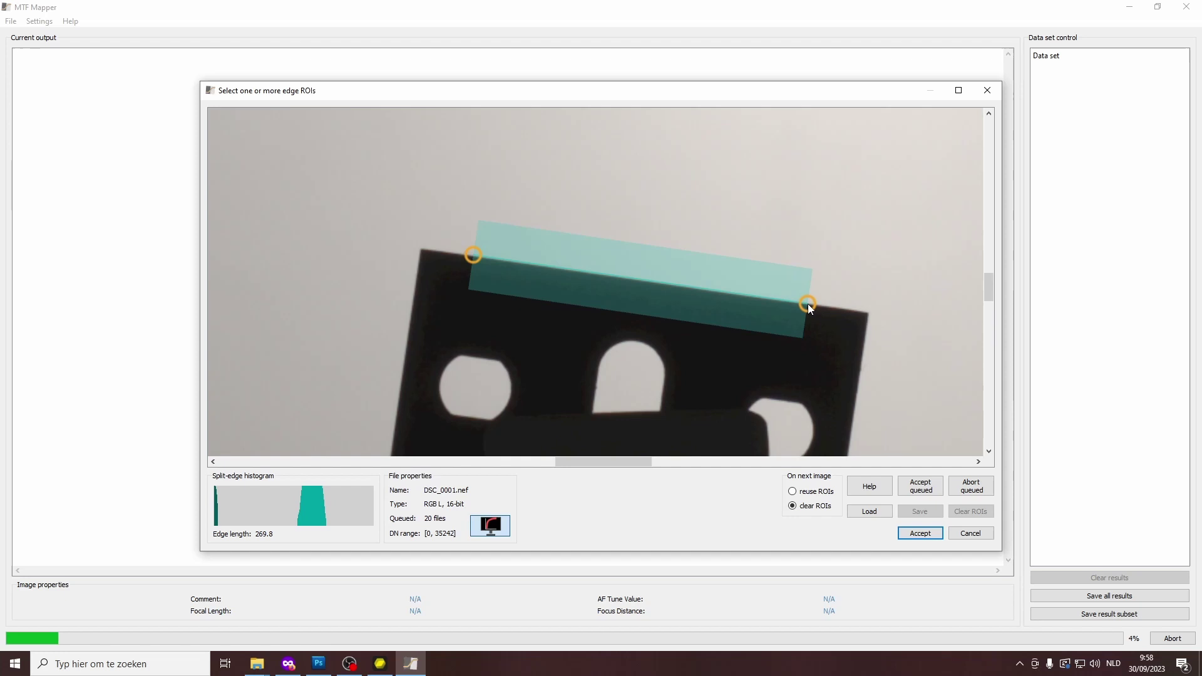
click(807, 303)
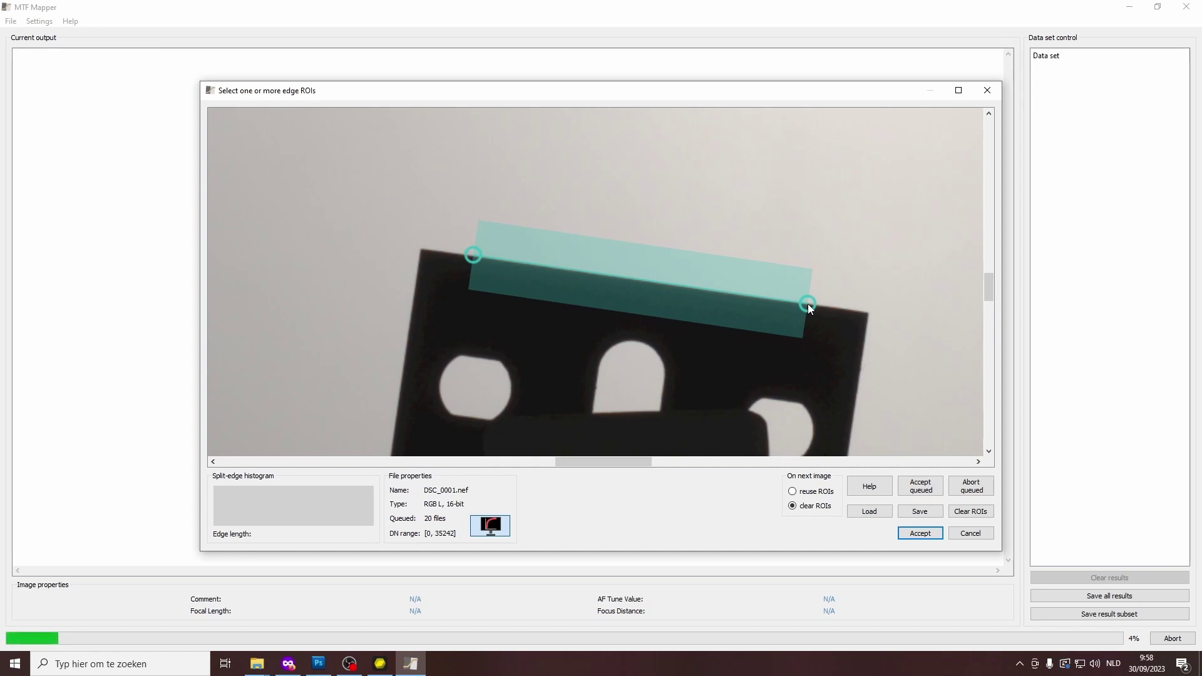
Reuse the edge ROI on later images and accept it for all queued shots
click(793, 492)
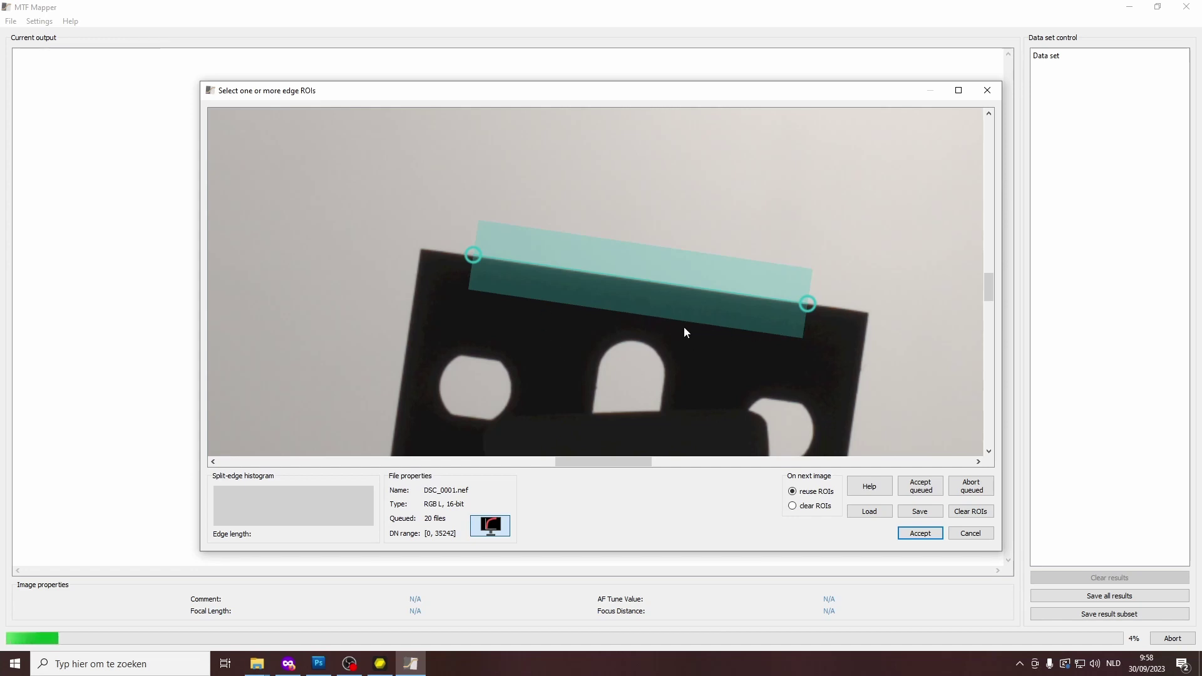
click(928, 492)
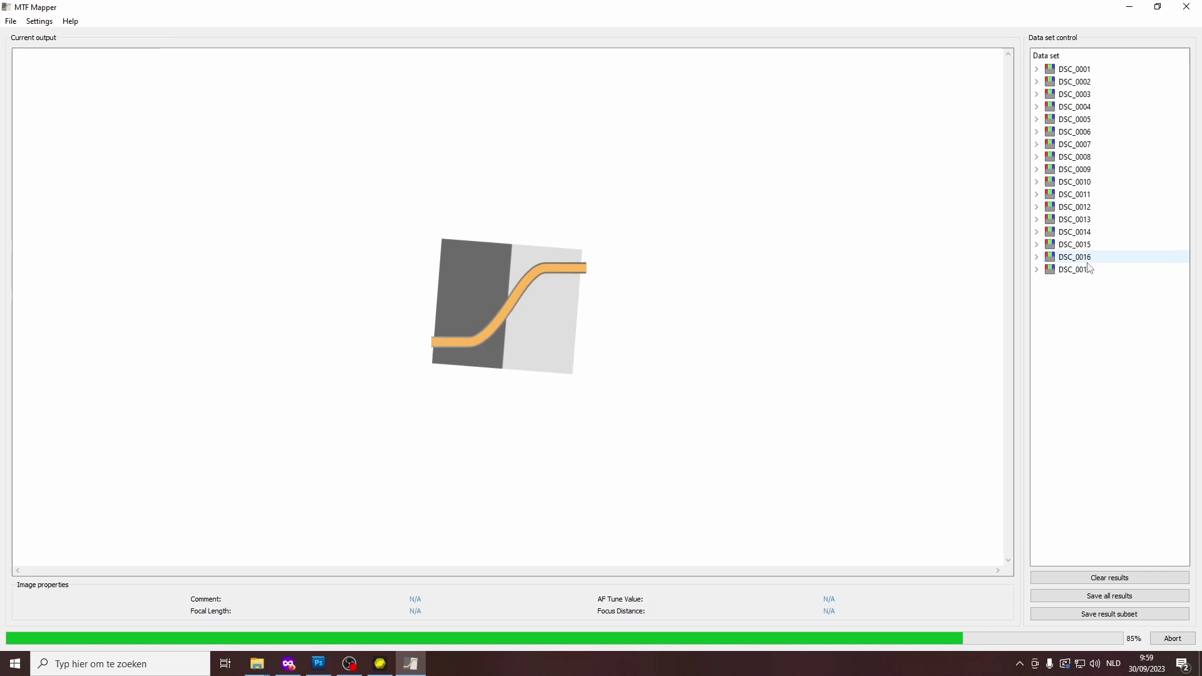
Open DSC_0001's annotated output and zoom in to read its 75.0 MTF-50 label
click(1037, 69)
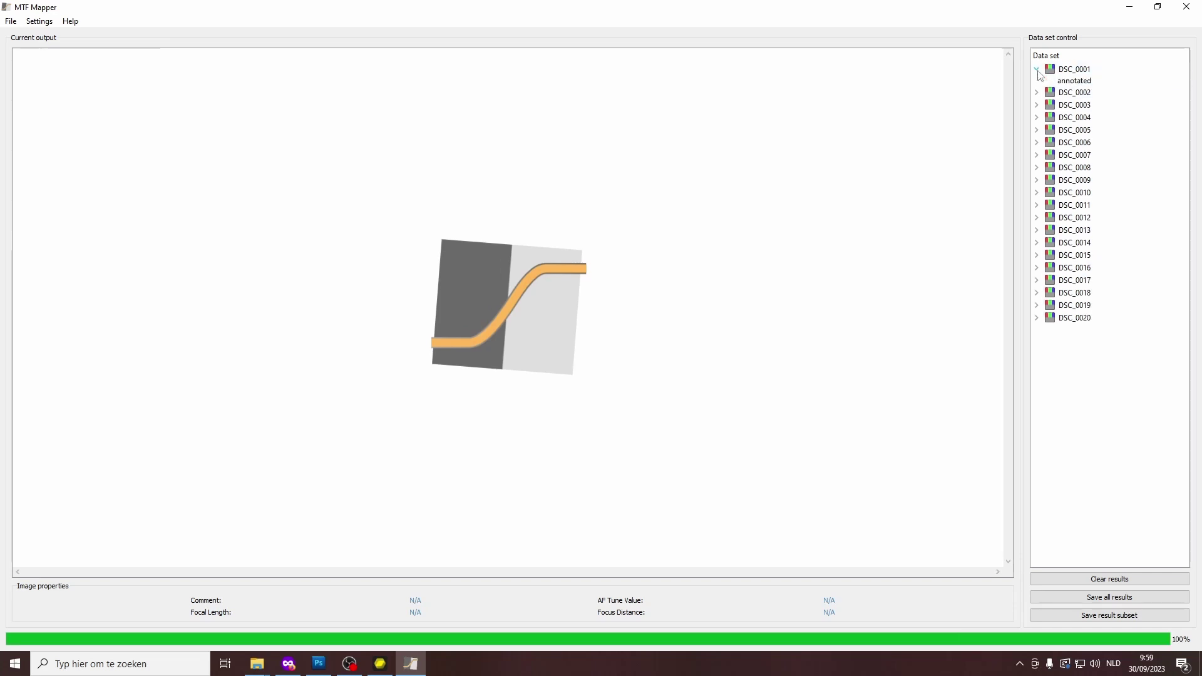
click(1073, 71)
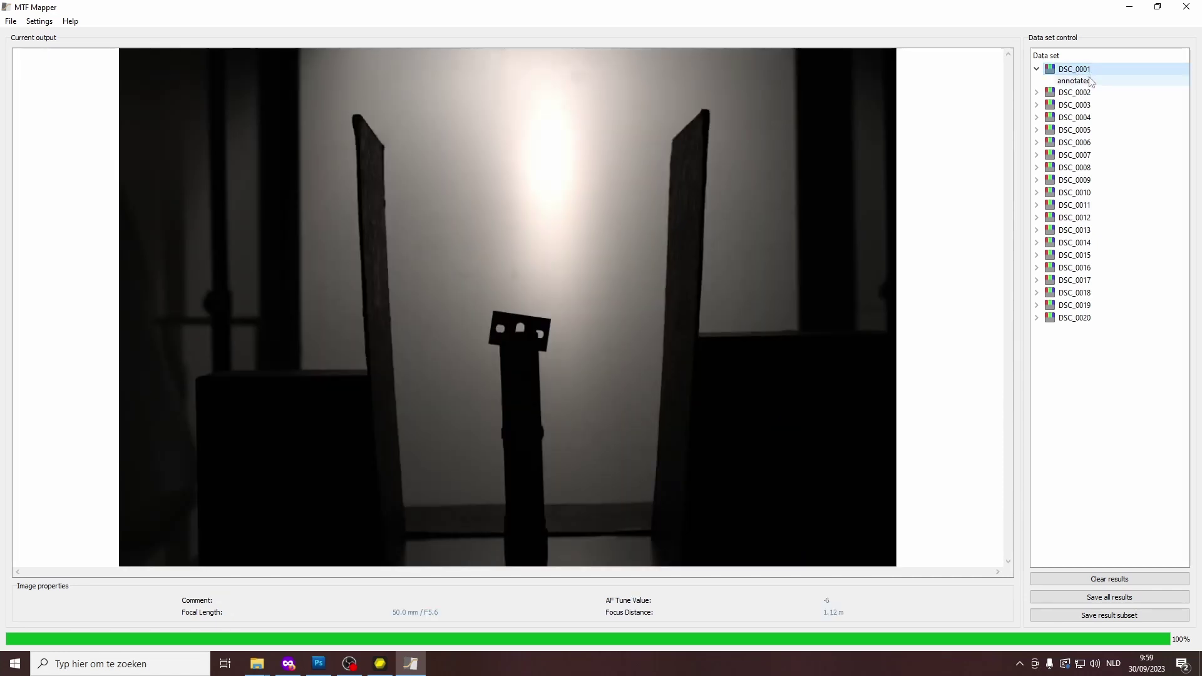
click(1087, 82)
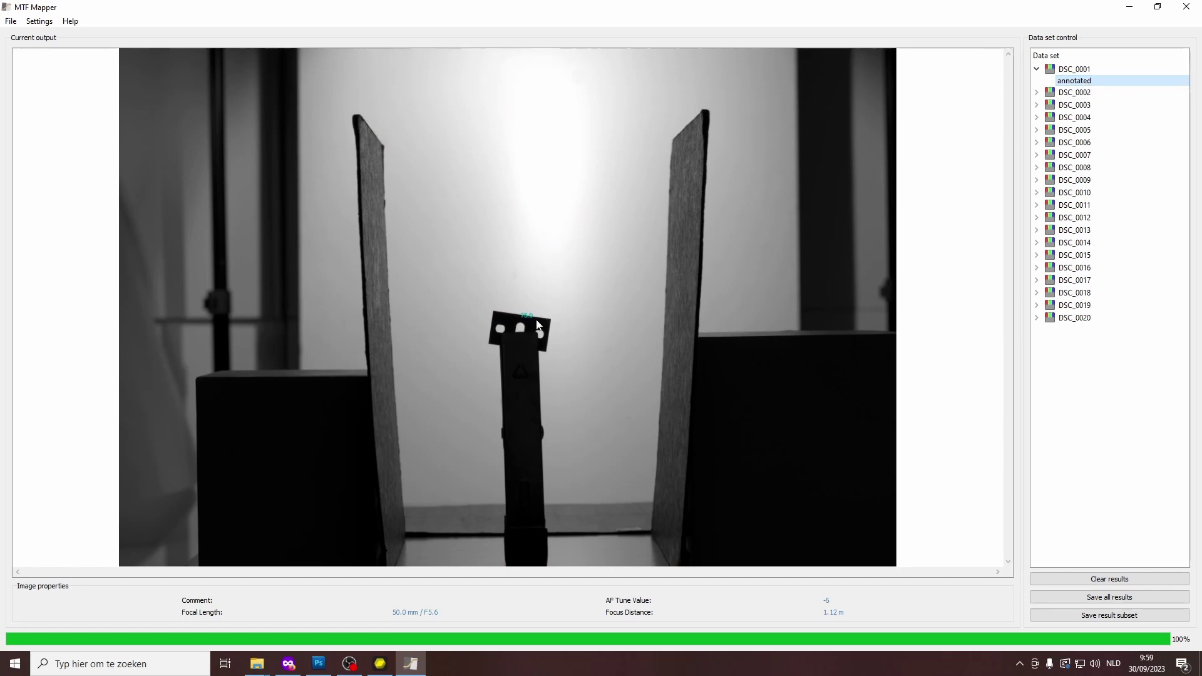
scroll(537, 324, up, 3)
scroll(538, 312, up, 2)
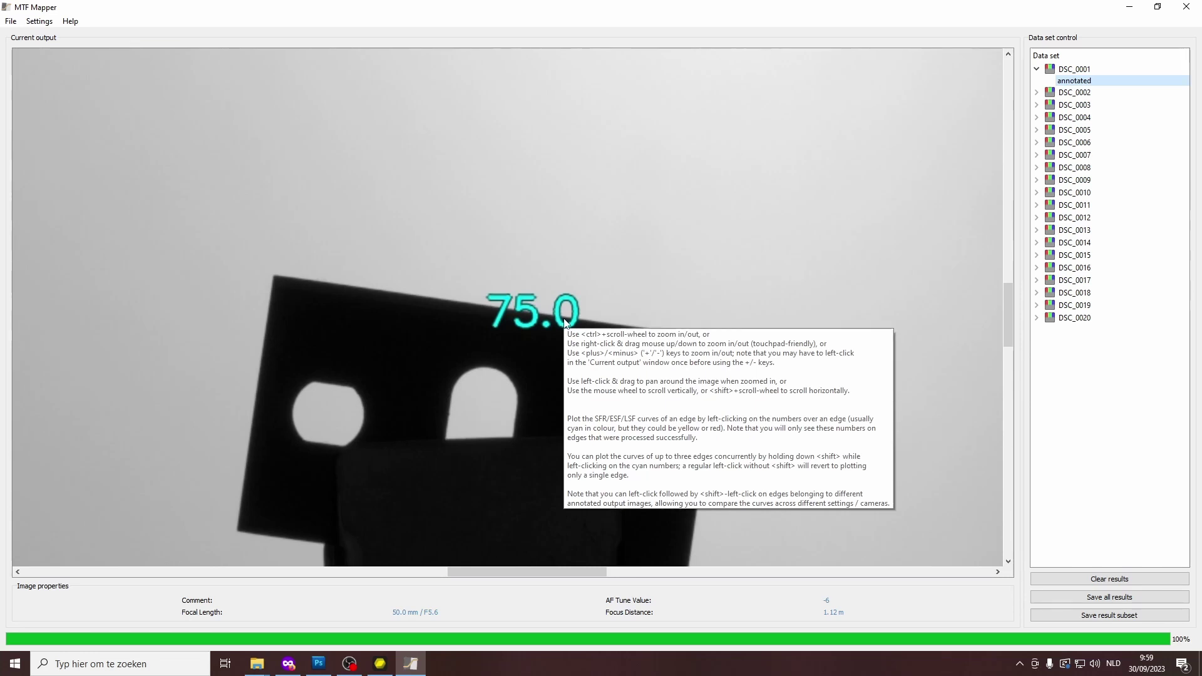
Show the annotated DSC_0002 and DSC_0003 results, reading MTF-50 values 63.2 and 69.1
double_click(1078, 92)
click(1076, 105)
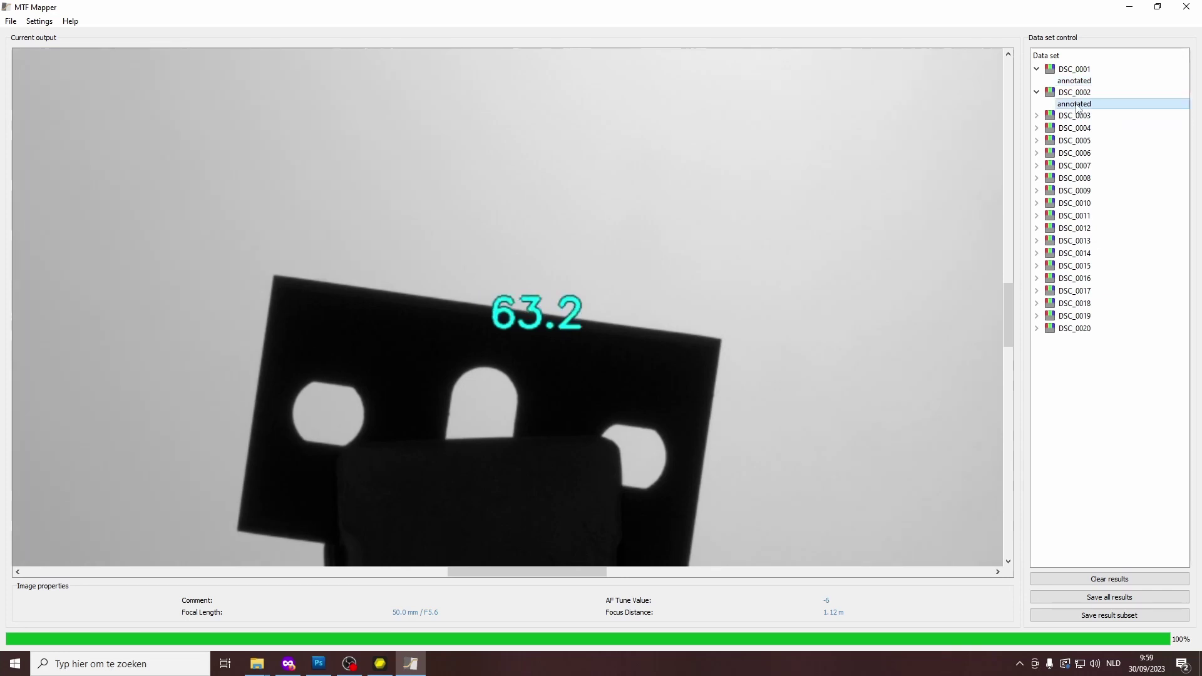
click(1036, 115)
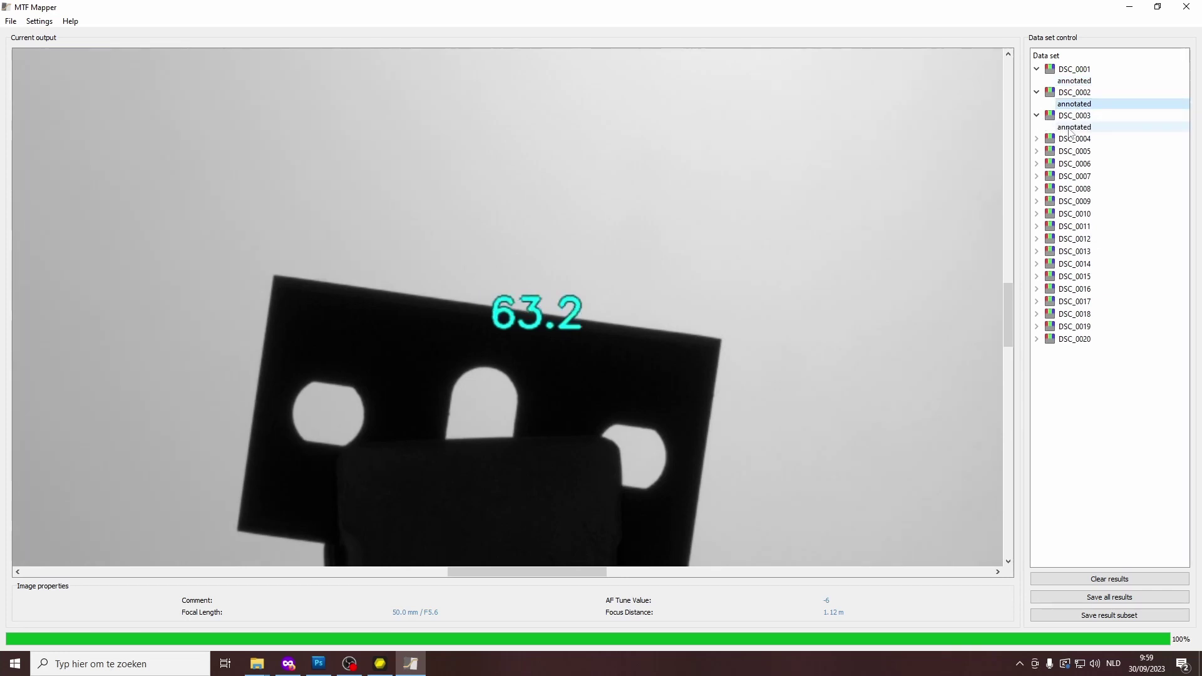
click(1074, 128)
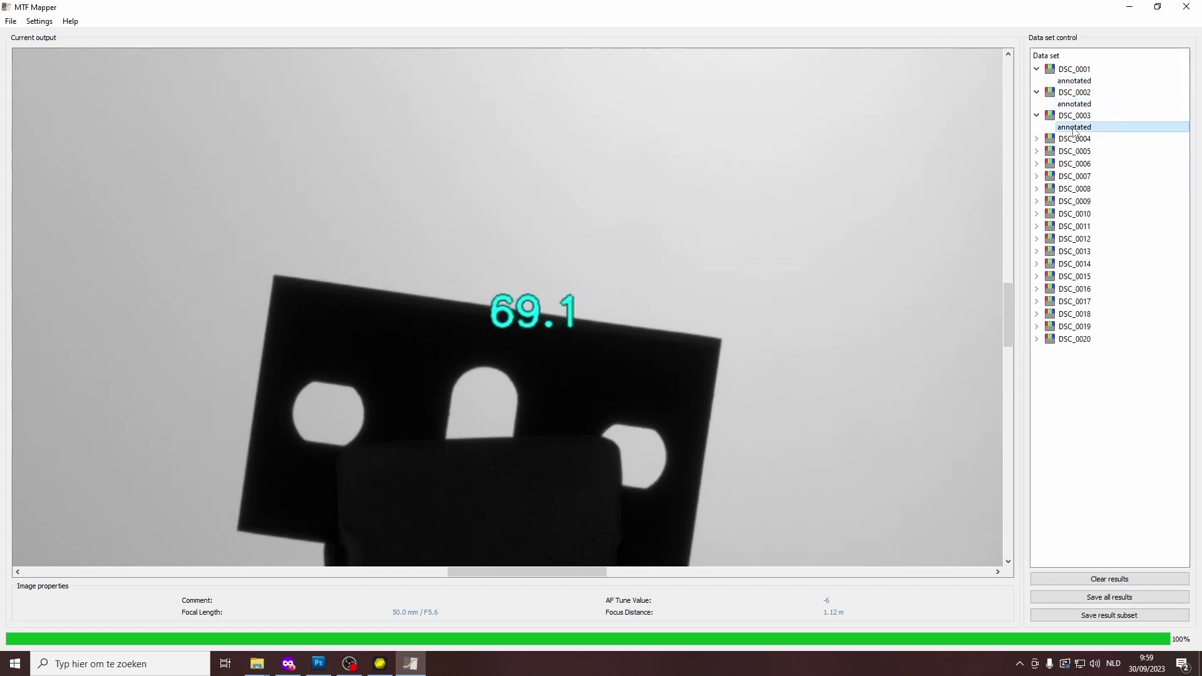